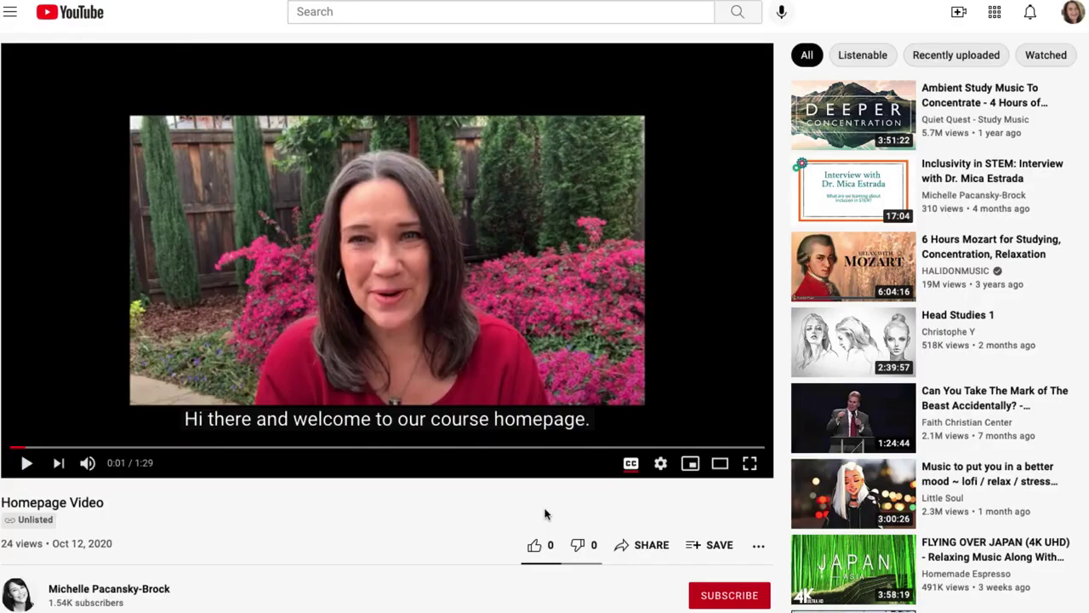
# Copy the Homepage Video's YouTube short share link to the clipboard.
pyautogui.click(645, 553)
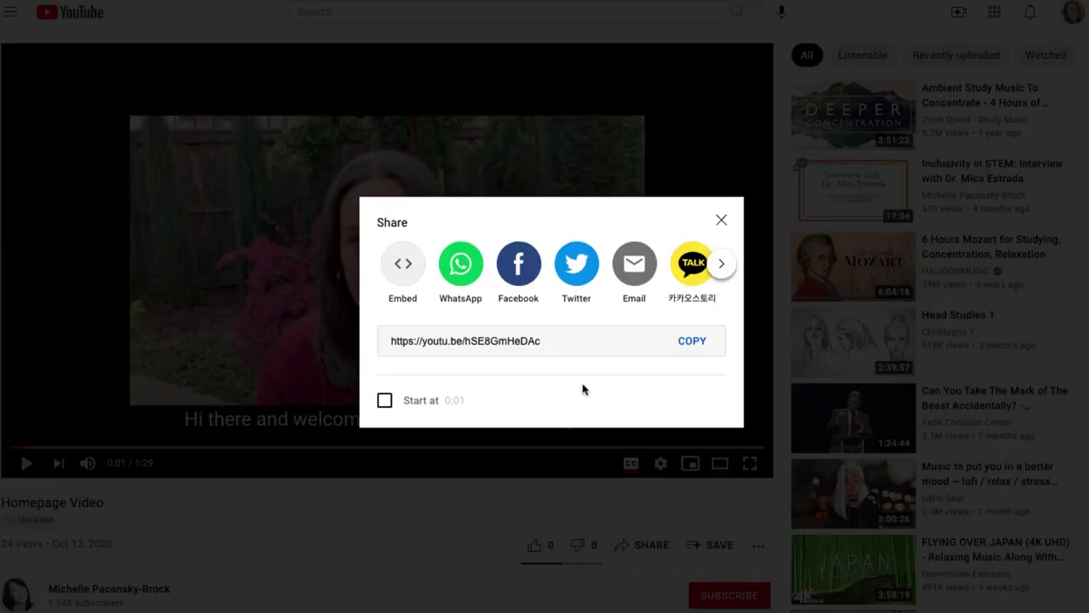
pyautogui.click(390, 341)
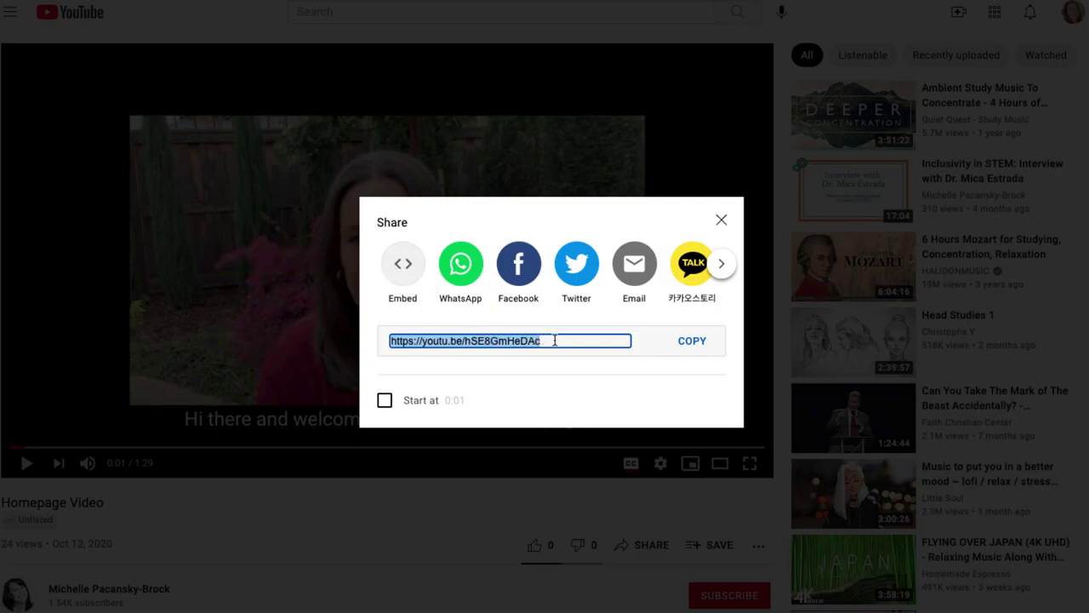
pyautogui.click(694, 344)
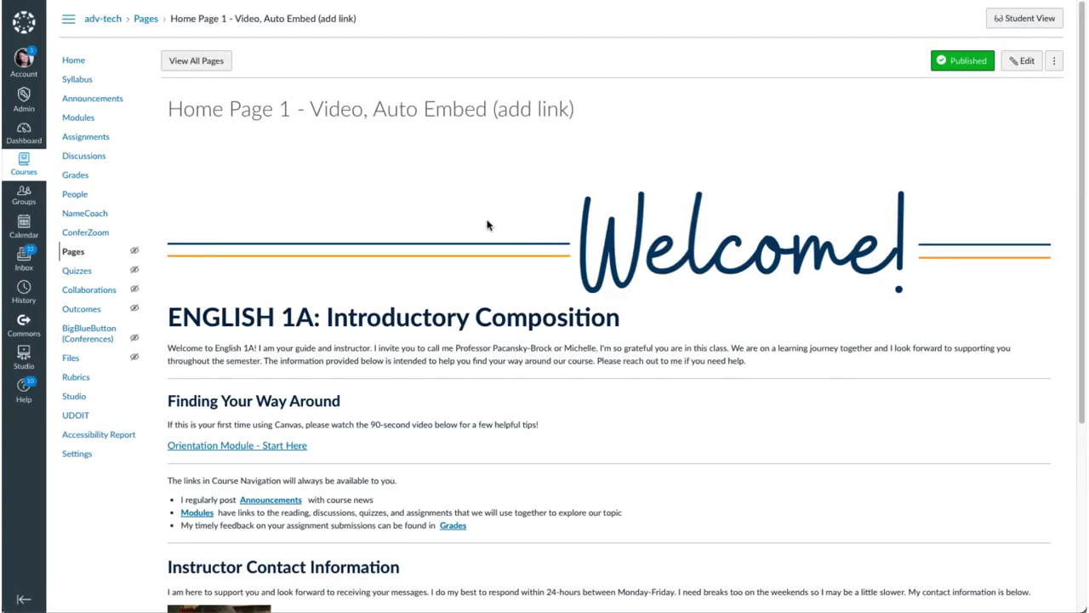
# Locate the 'Finding Your Way Around' intro line where the video will go.
pyautogui.scroll(-1, 488, 225)
pyautogui.scroll(-1, 488, 224)
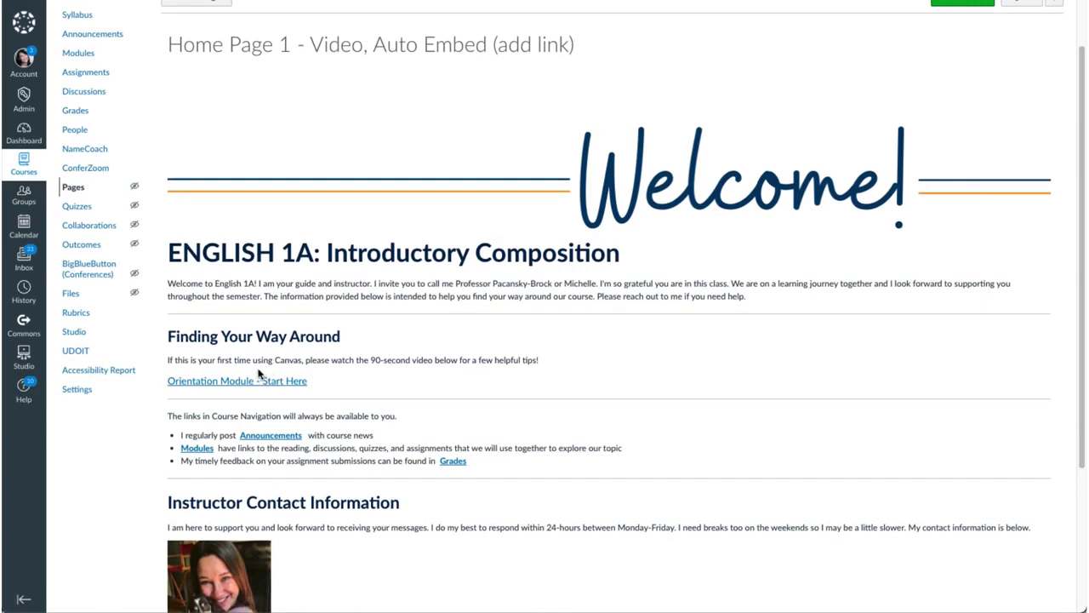
pyautogui.moveTo(539, 359); pyautogui.dragTo(169, 360)
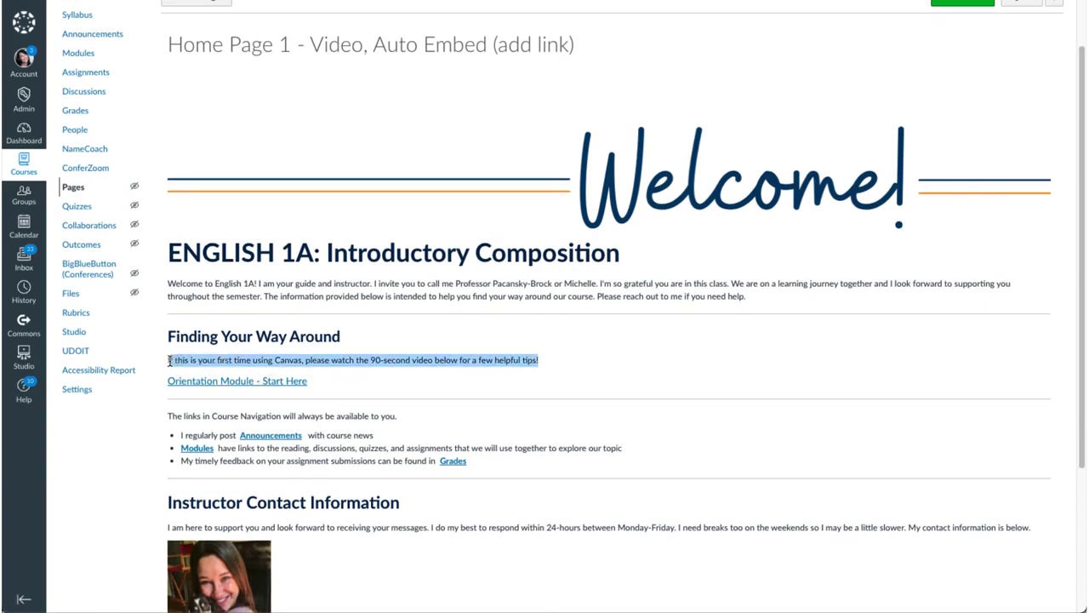
pyautogui.click(381, 364)
pyautogui.scroll(1, 441, 378)
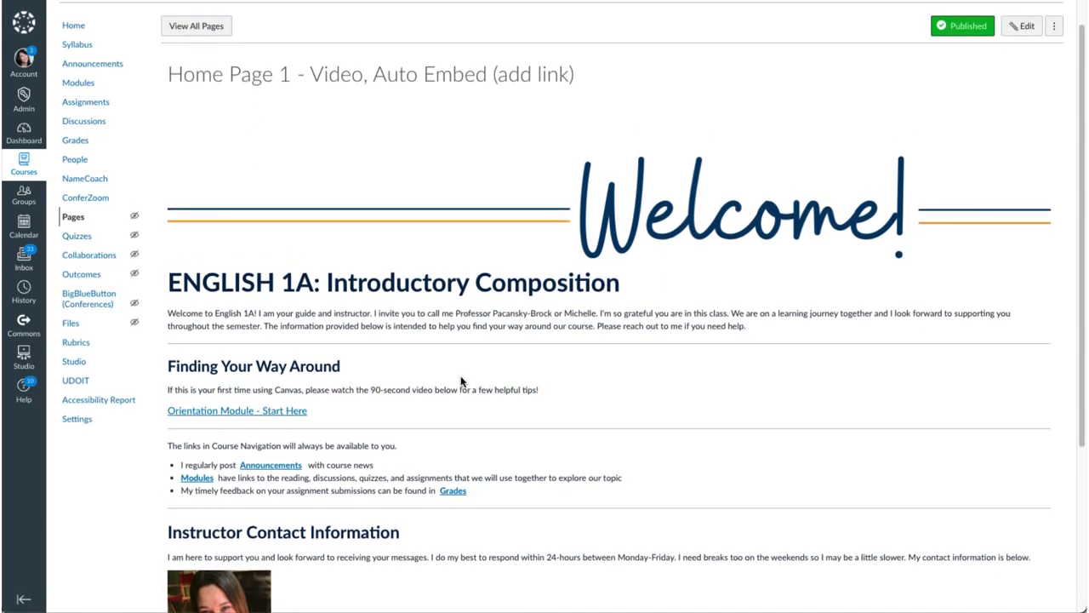
# Open the home page in the editor with the cursor after the 'tips!' line.
pyautogui.click(1032, 26)
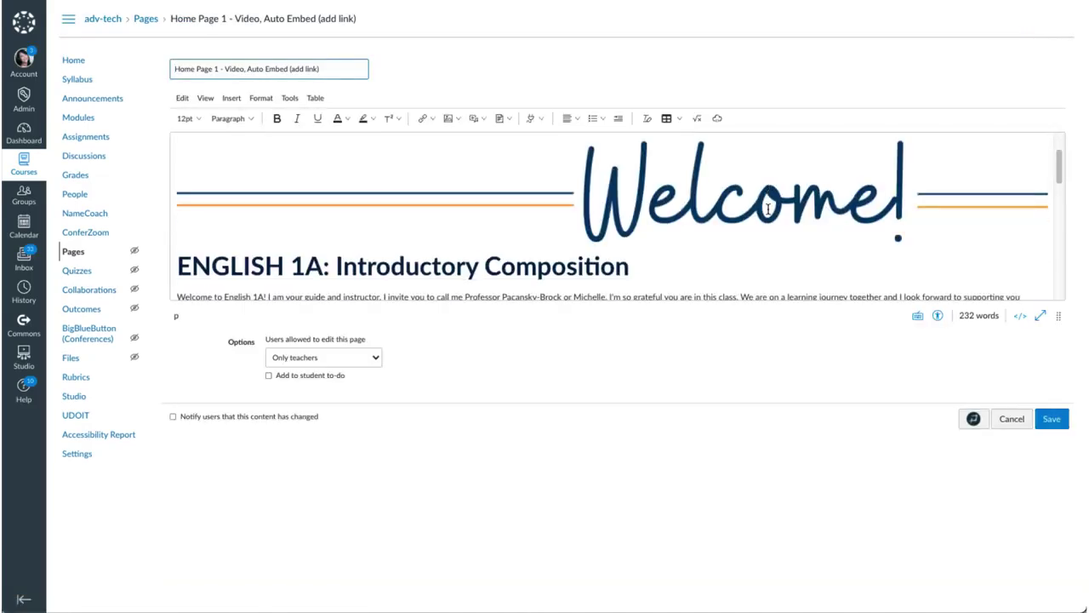
pyautogui.scroll(-2, 767, 209)
pyautogui.scroll(-3, 768, 209)
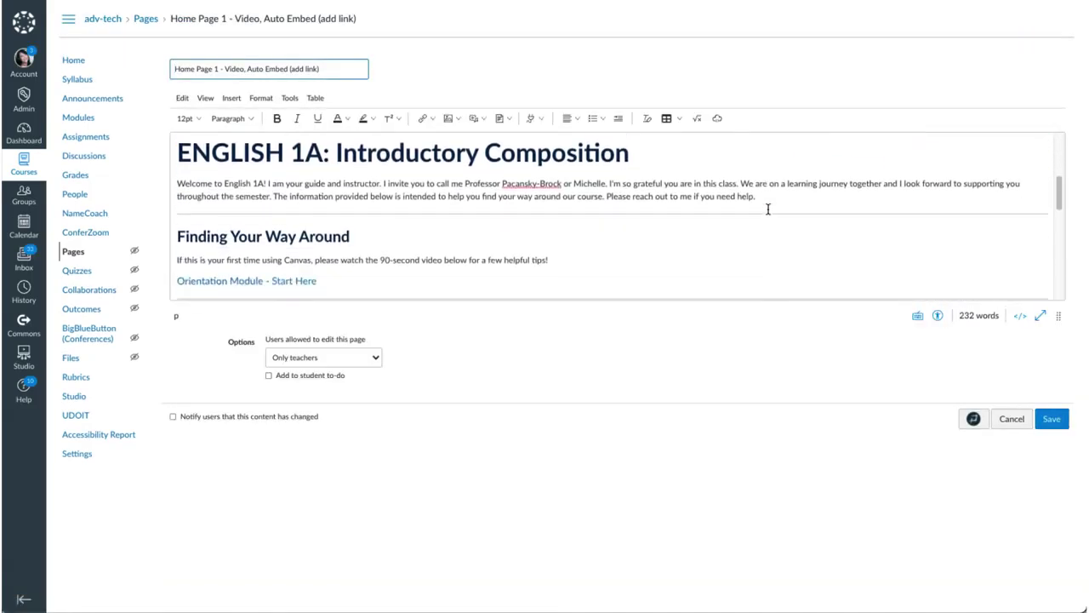
pyautogui.click(592, 238)
# Paste the YouTube short link on a new line, let it auto-link, and save the page.
pyautogui.press('Return')
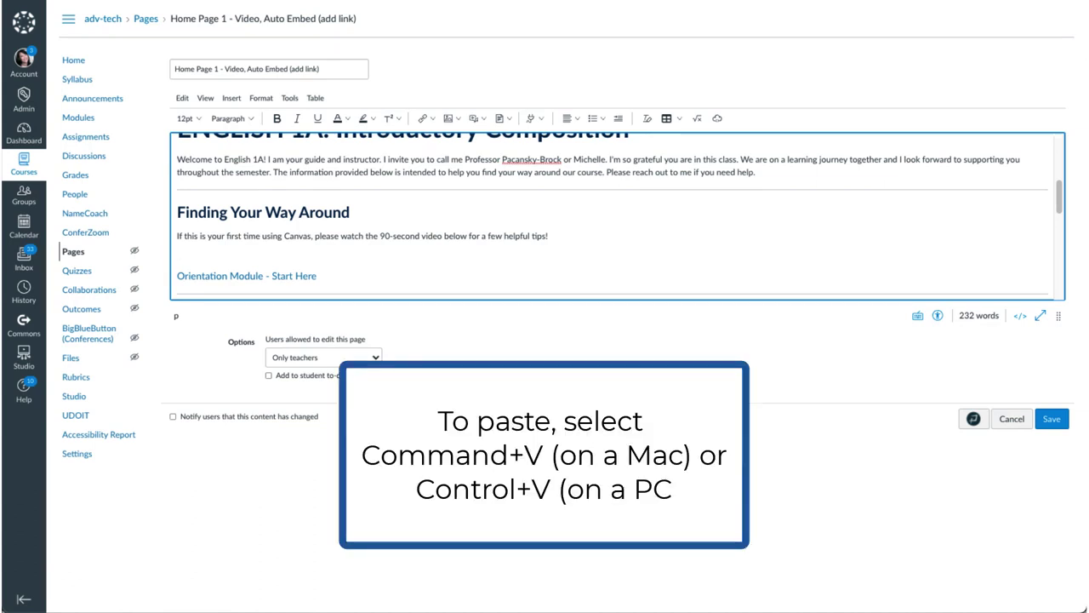
pyautogui.hotkey('ctrl', 'v')
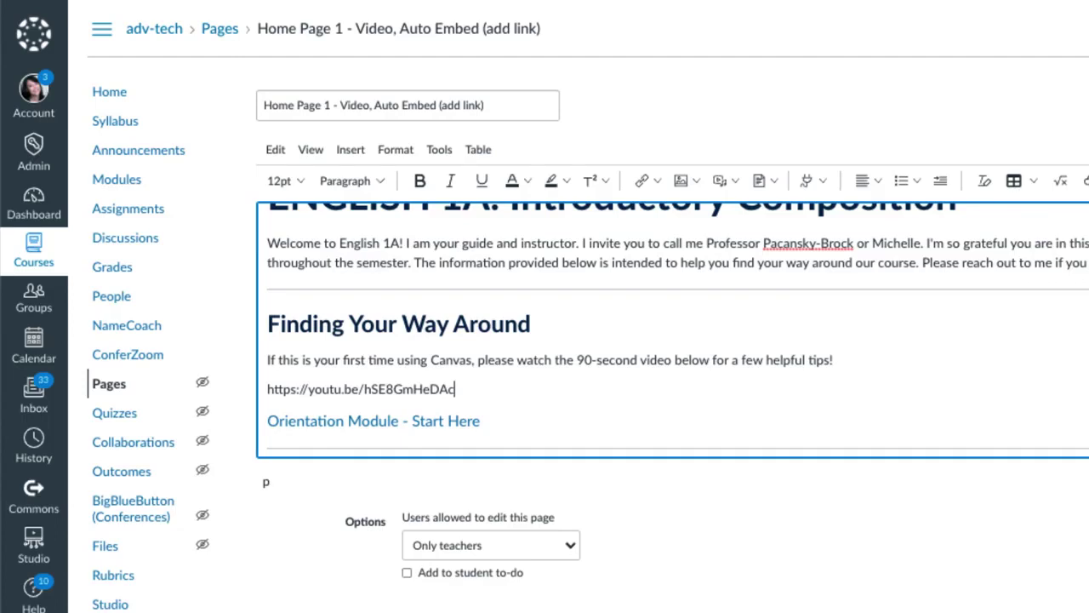
pyautogui.press('Return')
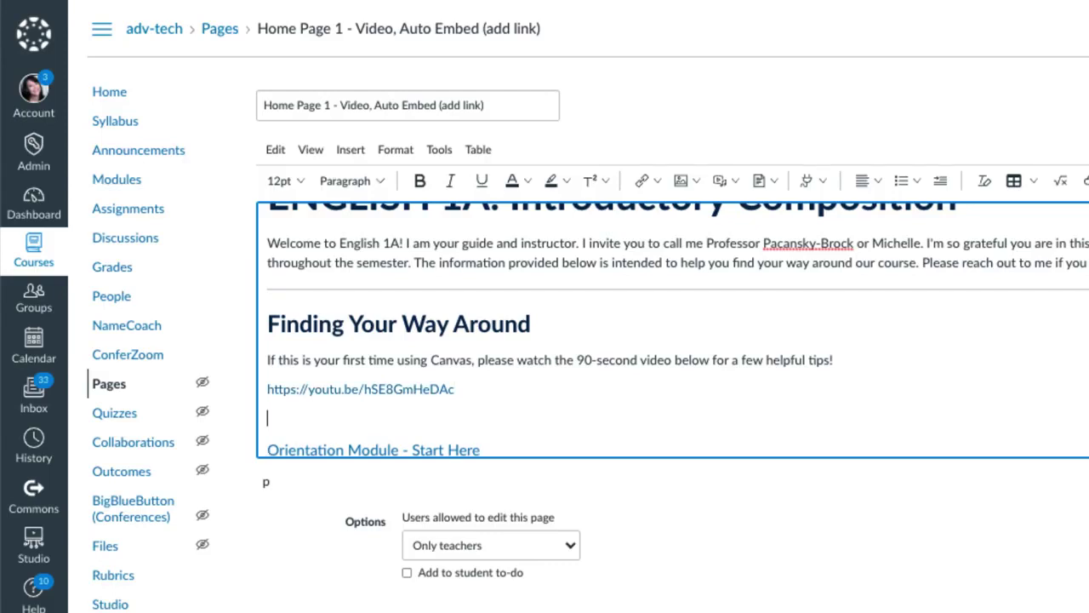
pyautogui.press('BackSpace')
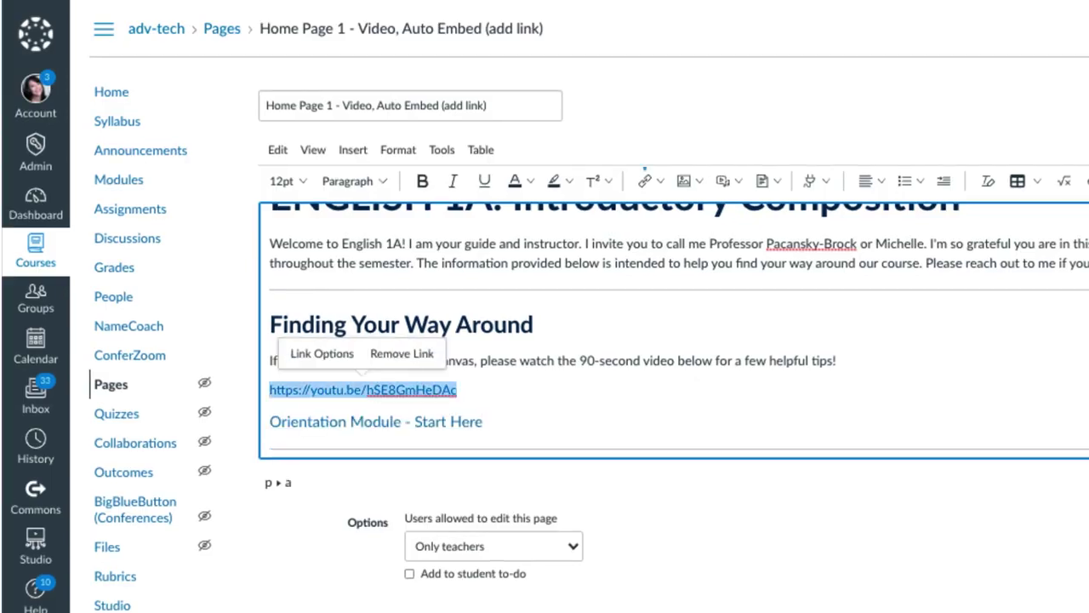
pyautogui.click(867, 364)
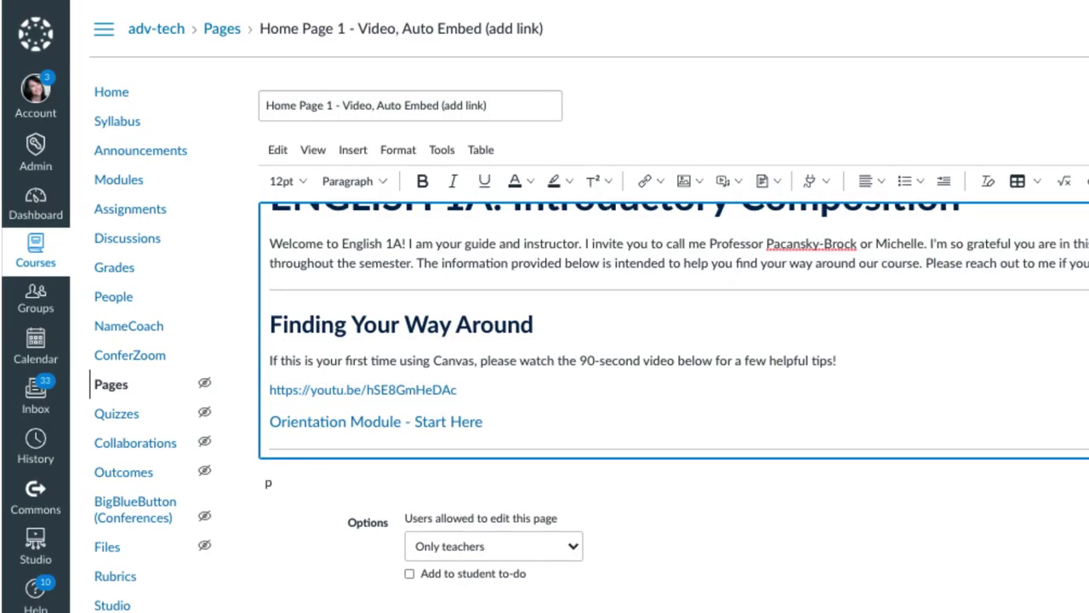
pyautogui.click(1052, 417)
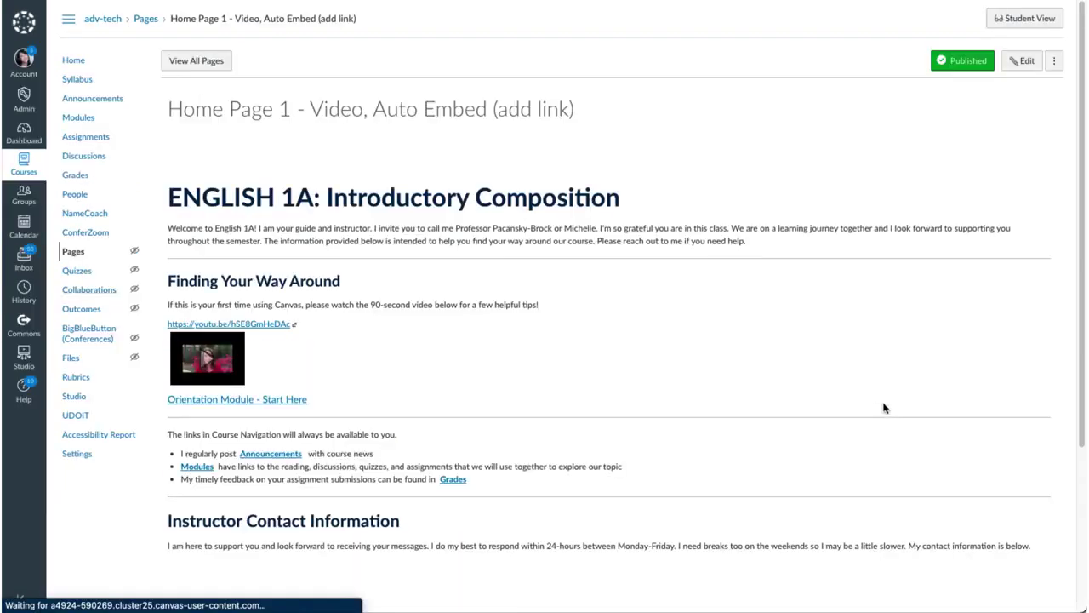
# Expand the thumbnail under the YouTube link into a playable Homepage Video player.
pyautogui.scroll(-1, 805, 385)
pyautogui.scroll(-1, 805, 386)
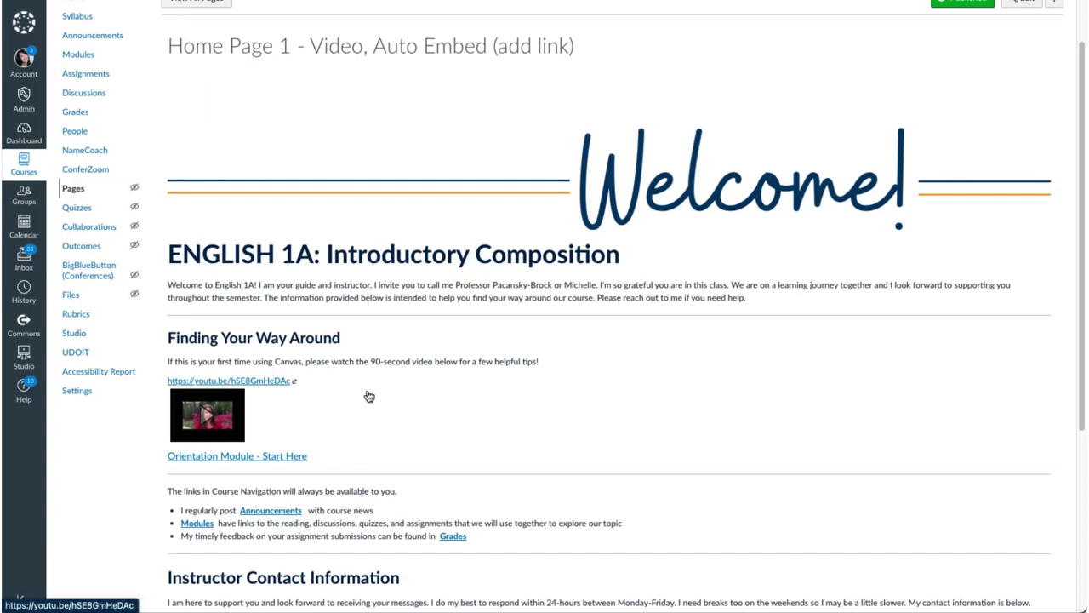
pyautogui.scroll(-1, 367, 394)
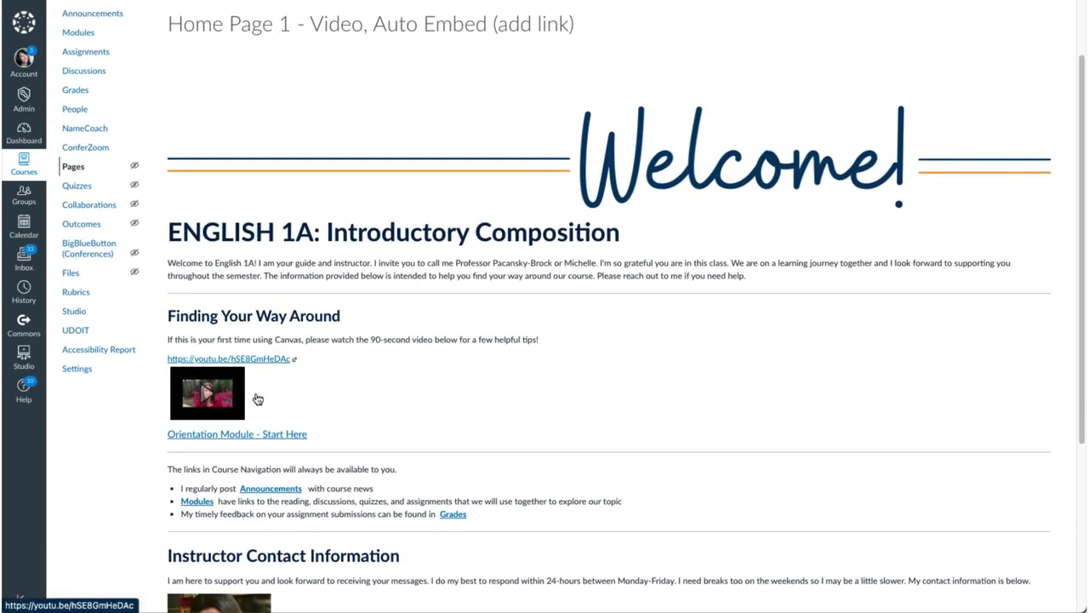
pyautogui.click(211, 398)
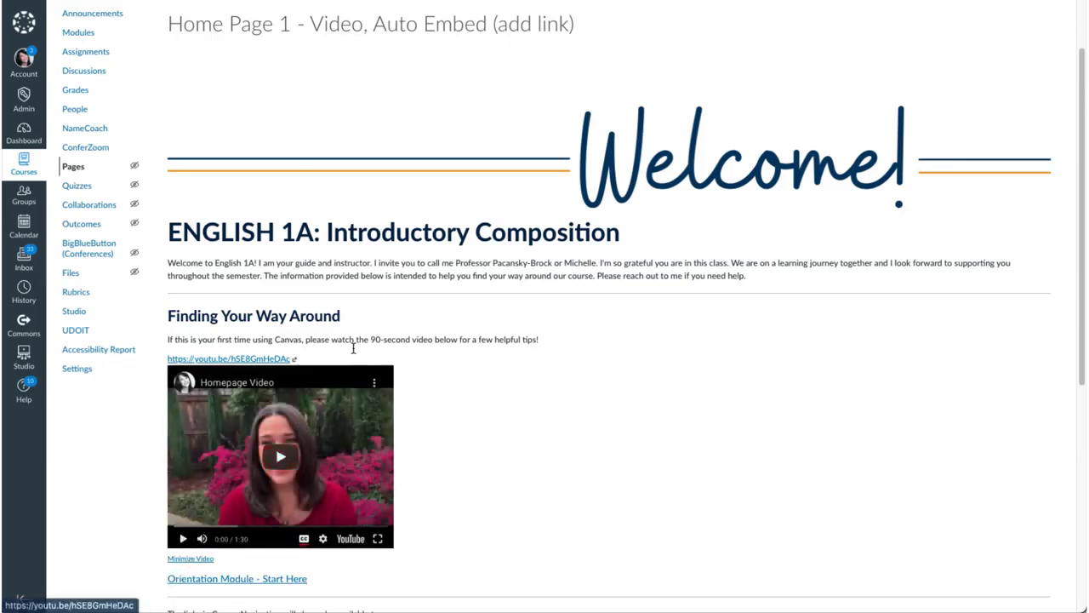
pyautogui.scroll(-1, 358, 343)
pyautogui.scroll(-1, 462, 418)
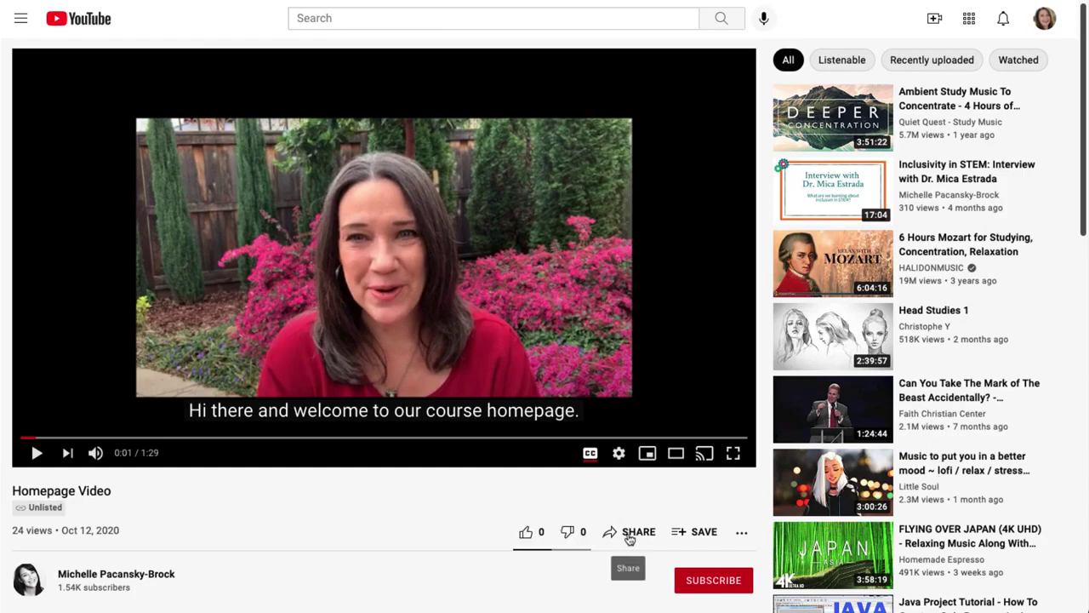
# Copy the Homepage Video's iframe embed code from YouTube's Embed share option.
pyautogui.click(628, 537)
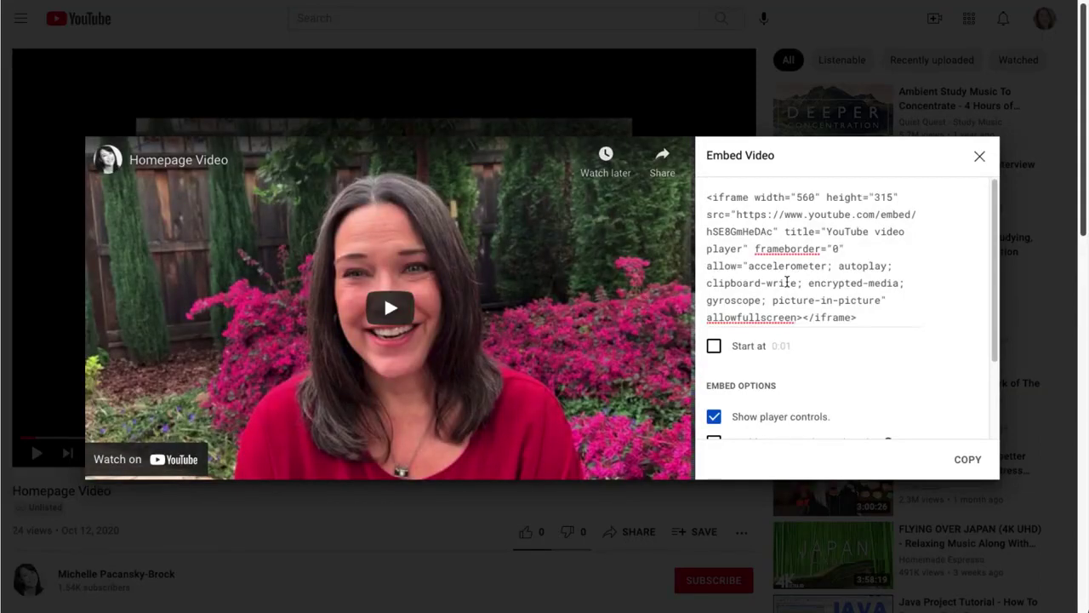
pyautogui.click(787, 281)
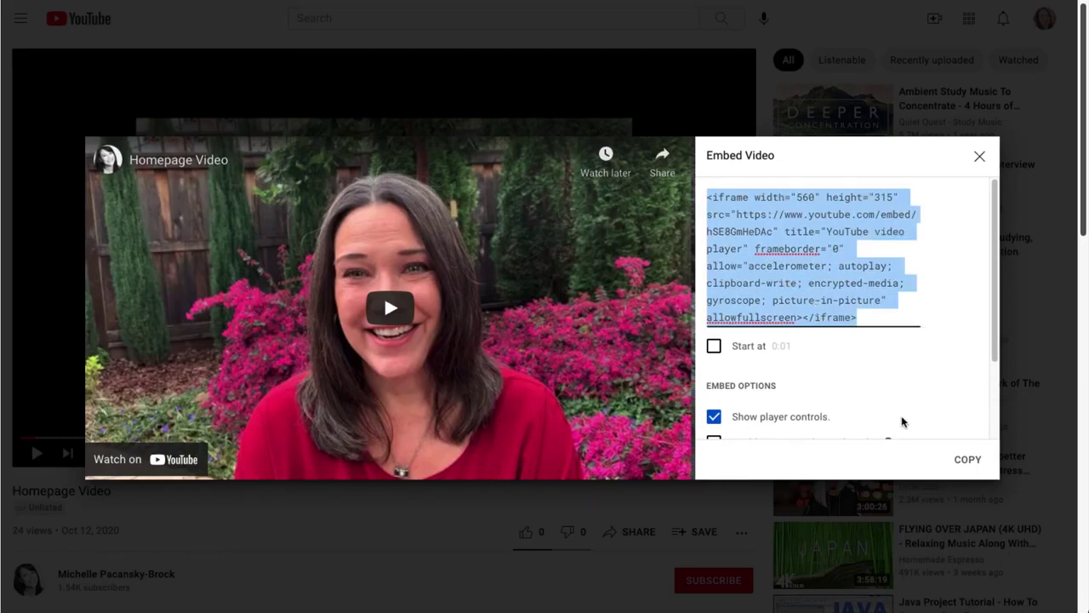
pyautogui.click(966, 468)
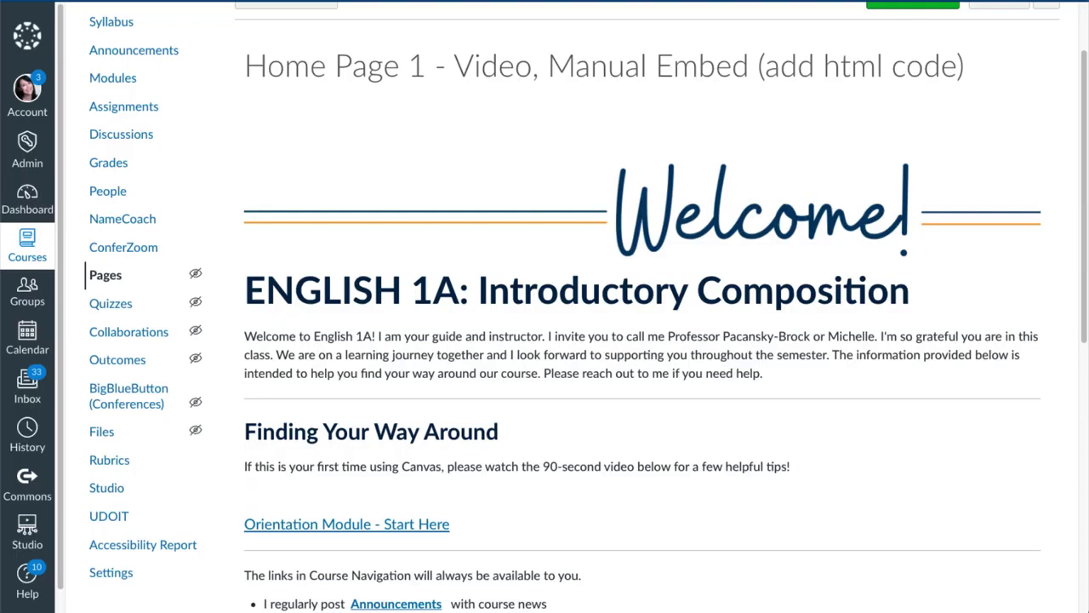
# Edit the home page with the cursor on the empty line below the intro sentence.
pyautogui.scroll(1, 479, 119)
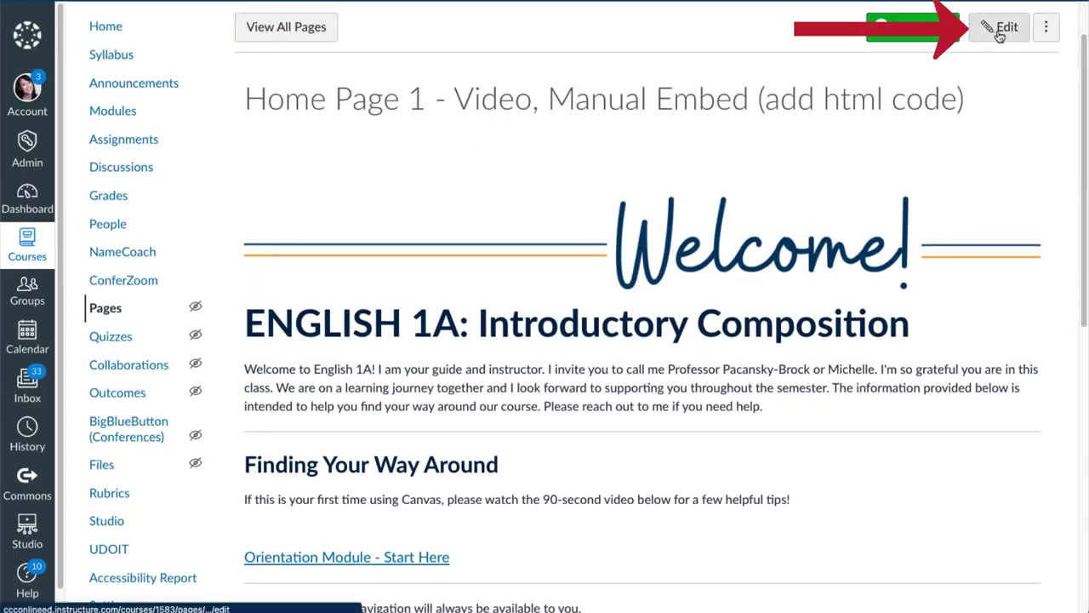
pyautogui.click(1000, 31)
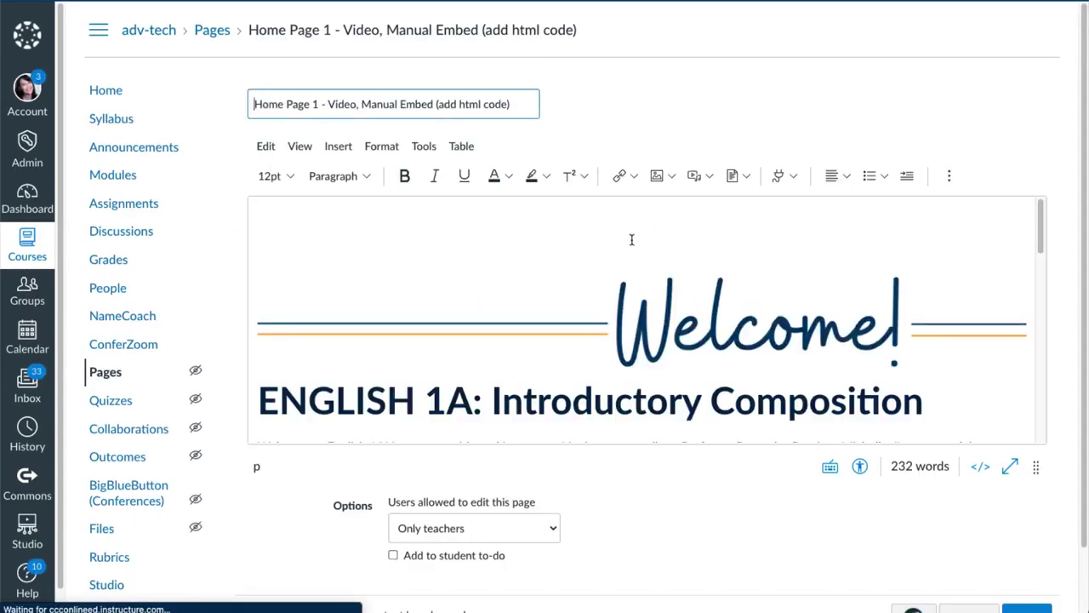
pyautogui.scroll(-3, 589, 252)
pyautogui.scroll(-2, 589, 253)
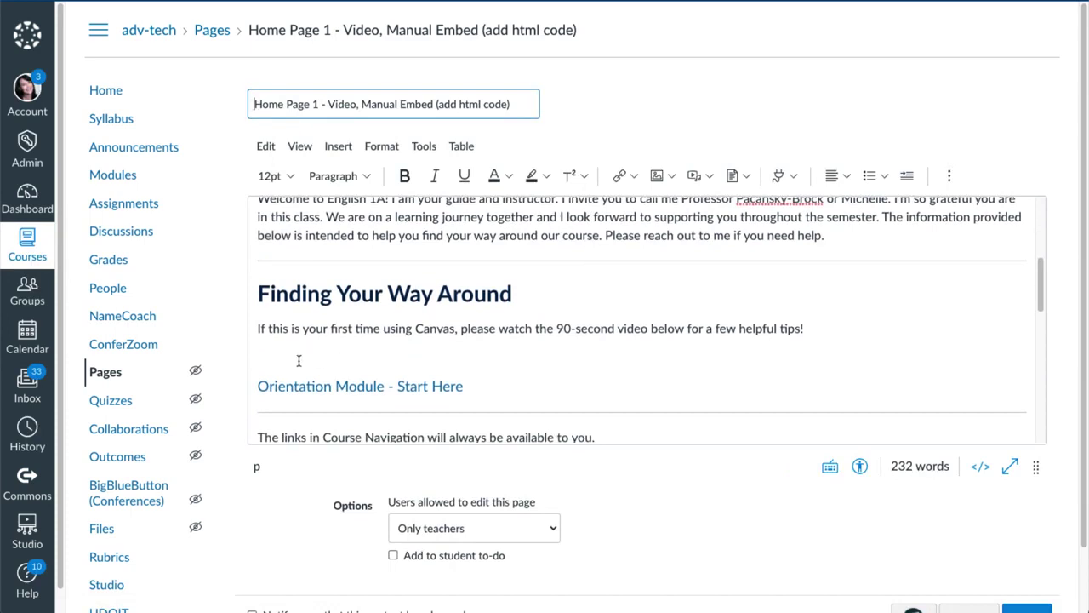
pyautogui.click(273, 357)
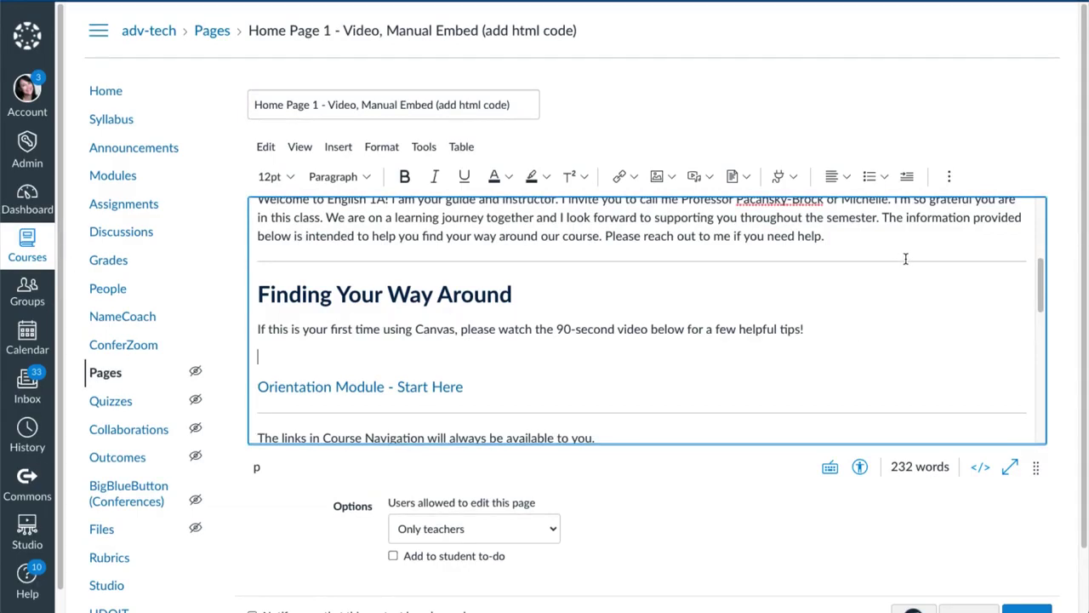
# Bring up the Embed dialog from the toolbar's More (⋮) overflow.
pyautogui.click(949, 177)
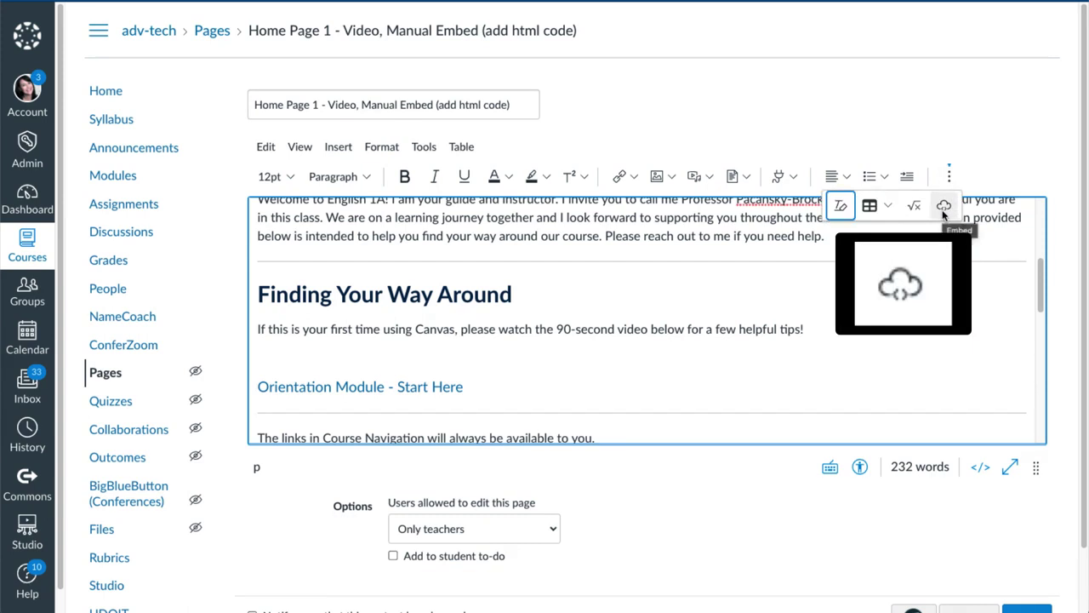
pyautogui.click(949, 176)
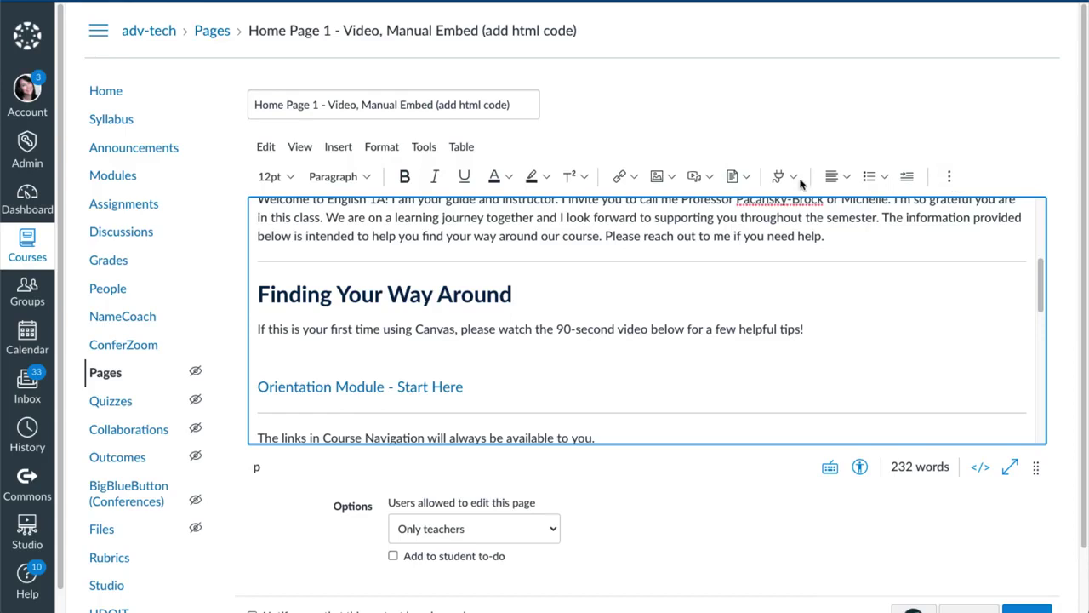
pyautogui.click(950, 179)
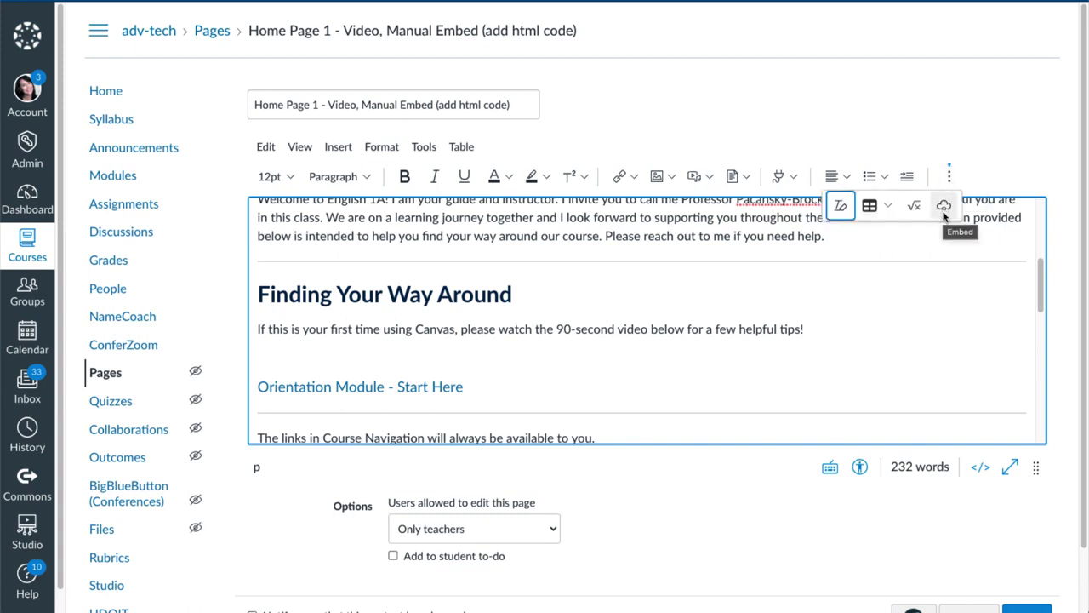
pyautogui.click(943, 210)
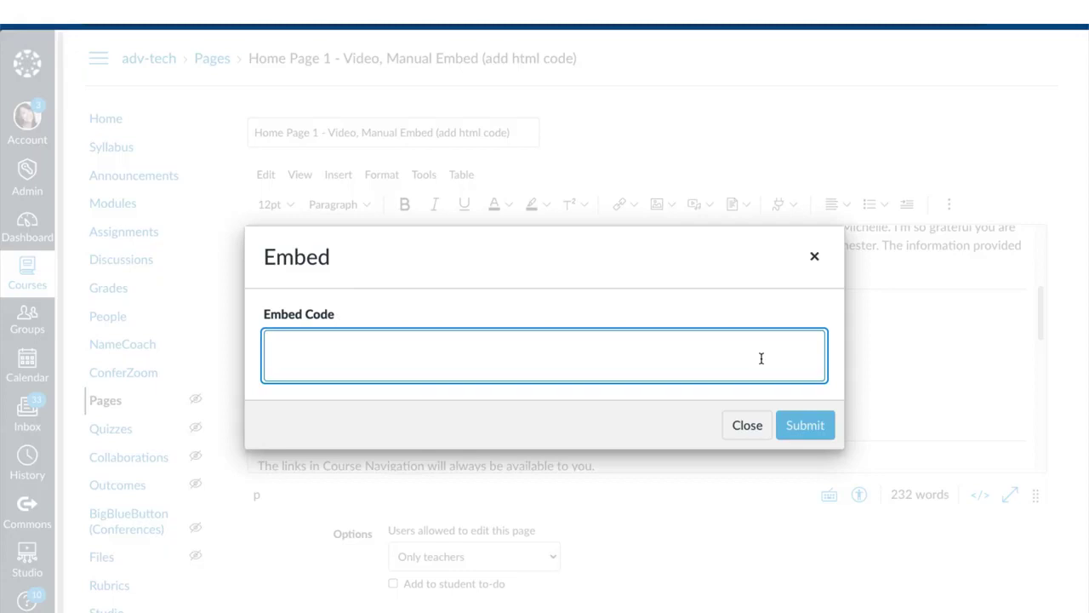
# Paste the iframe code into Embed Code, submit it, and save the page.
pyautogui.hotkey('ctrl', 'v')
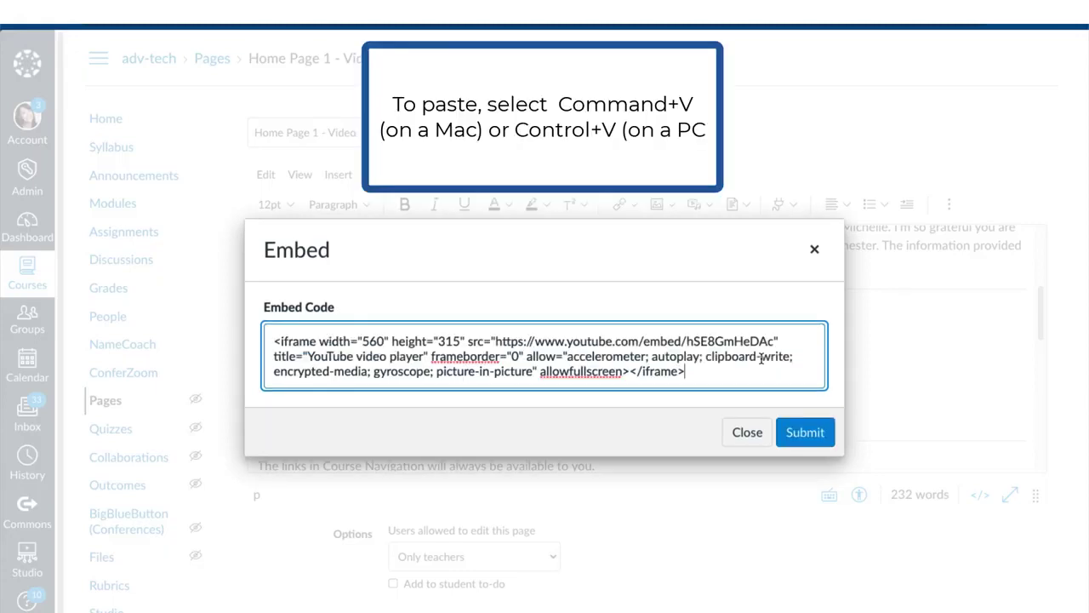
pyautogui.click(805, 432)
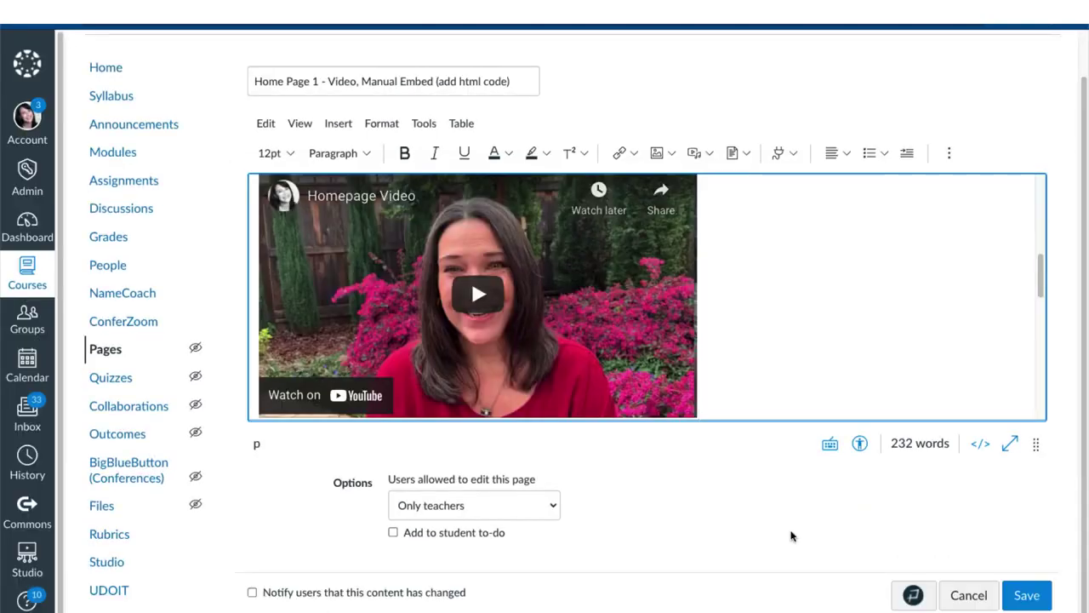
pyautogui.click(1027, 596)
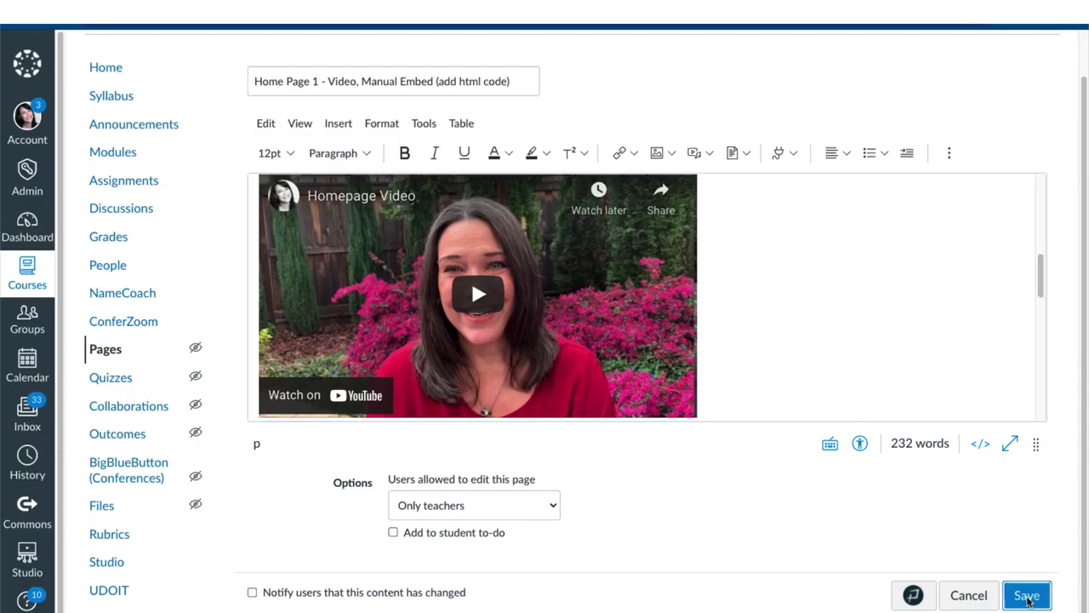
# Play the embedded Homepage Video briefly, then pause it at 0:09.
pyautogui.scroll(-1, 788, 477)
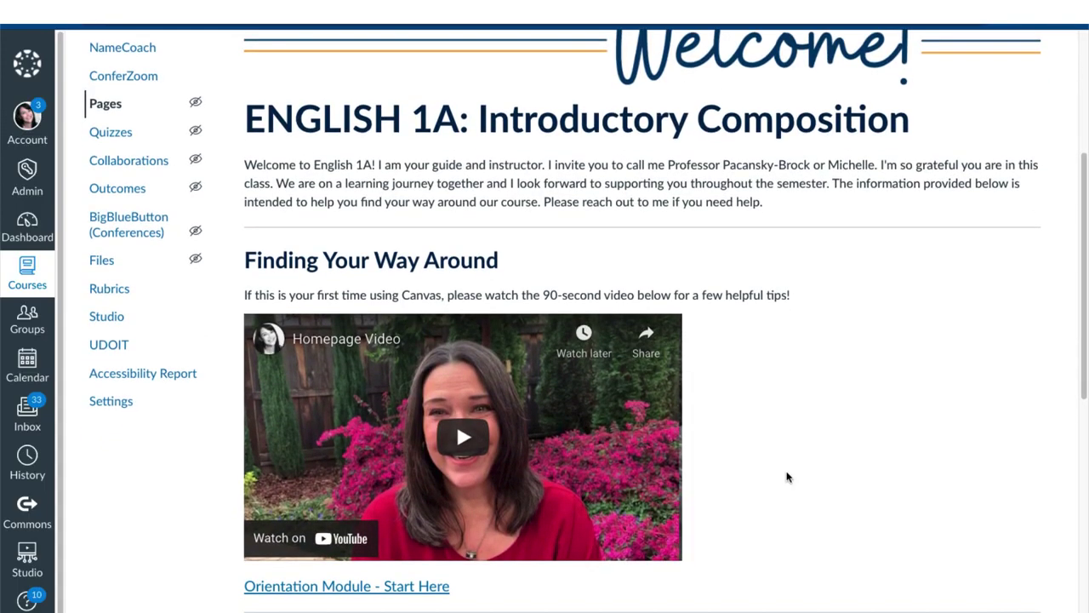
pyautogui.scroll(-1, 787, 477)
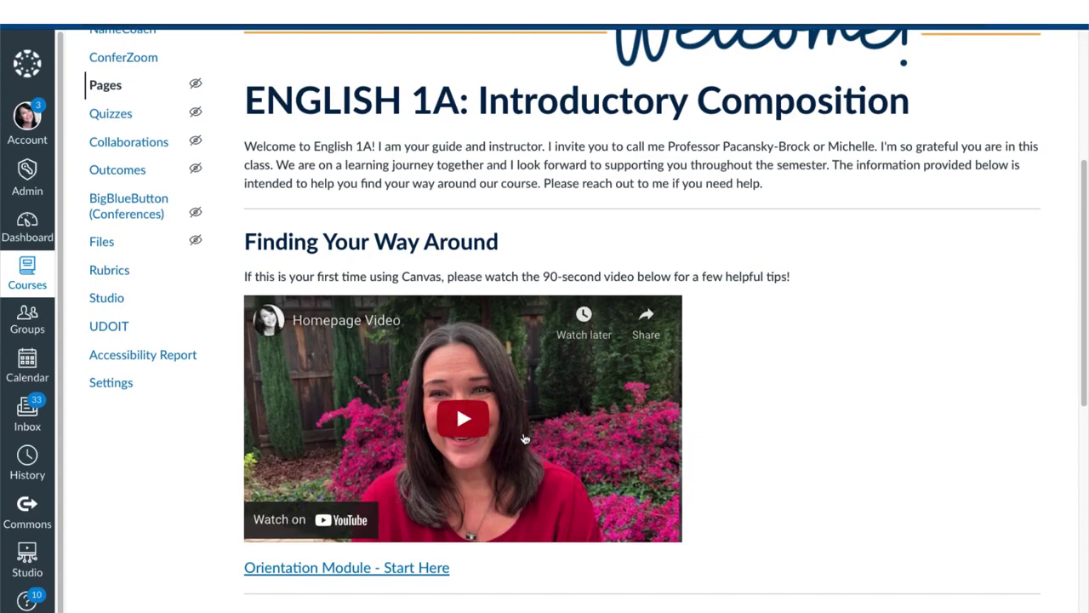
pyautogui.click(463, 425)
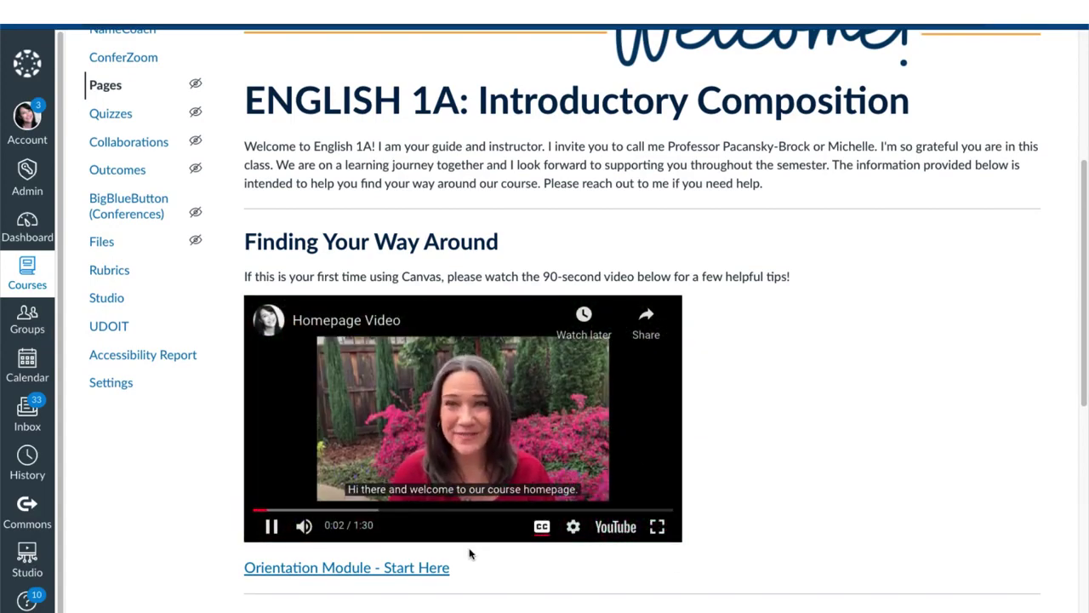
pyautogui.press('space')
pyautogui.scroll(1, 798, 426)
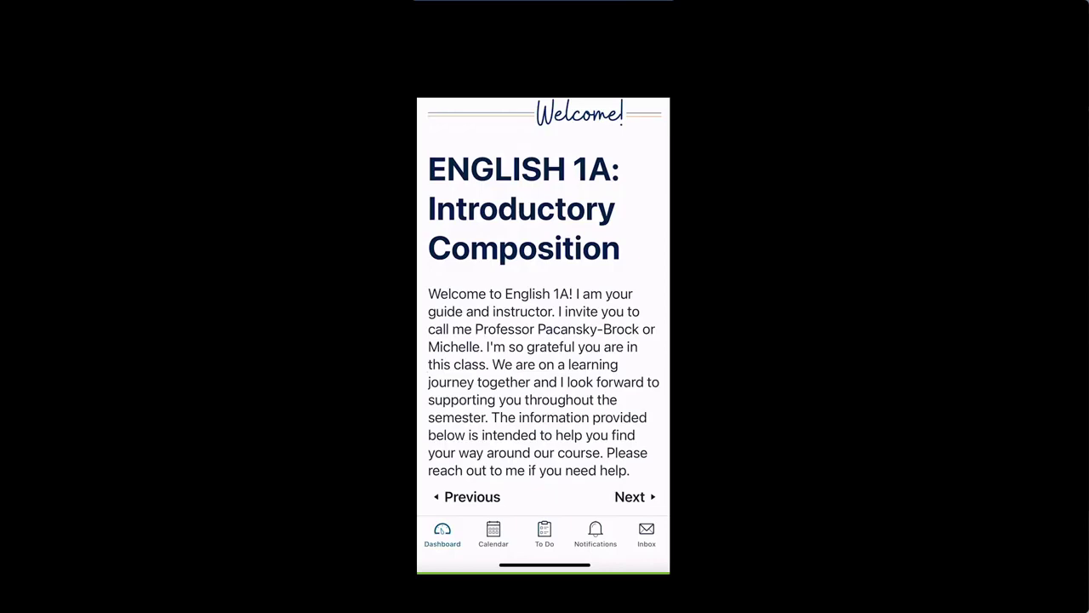
# Play the Homepage Video in the phone app and show its subtitle choices: Off, Auto, English.
pyautogui.scroll(-5, 544, 288)
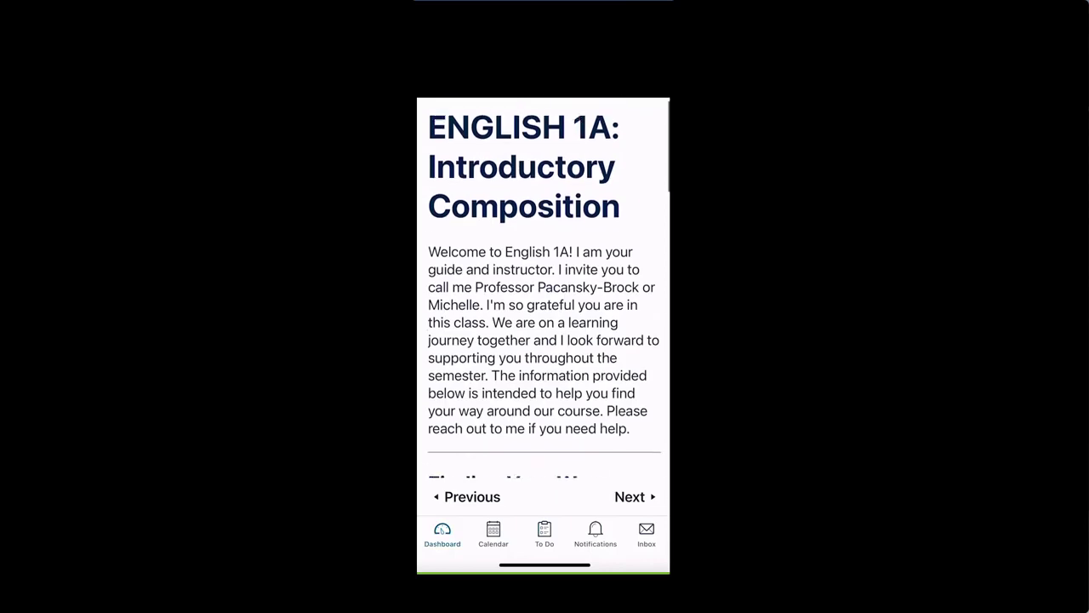
pyautogui.scroll(-5, 545, 287)
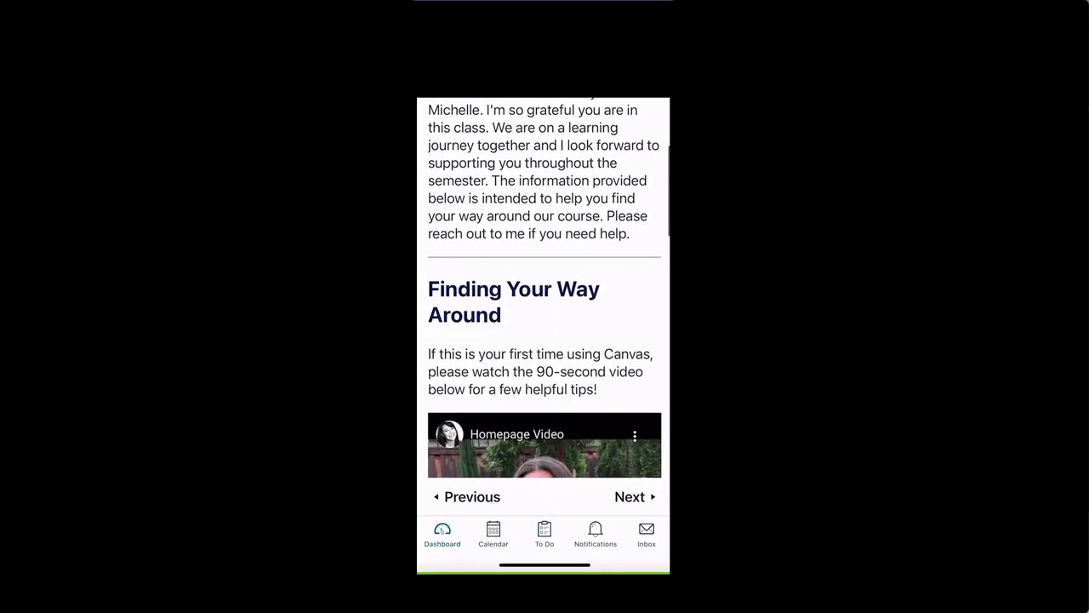
pyautogui.scroll(-2, 544, 288)
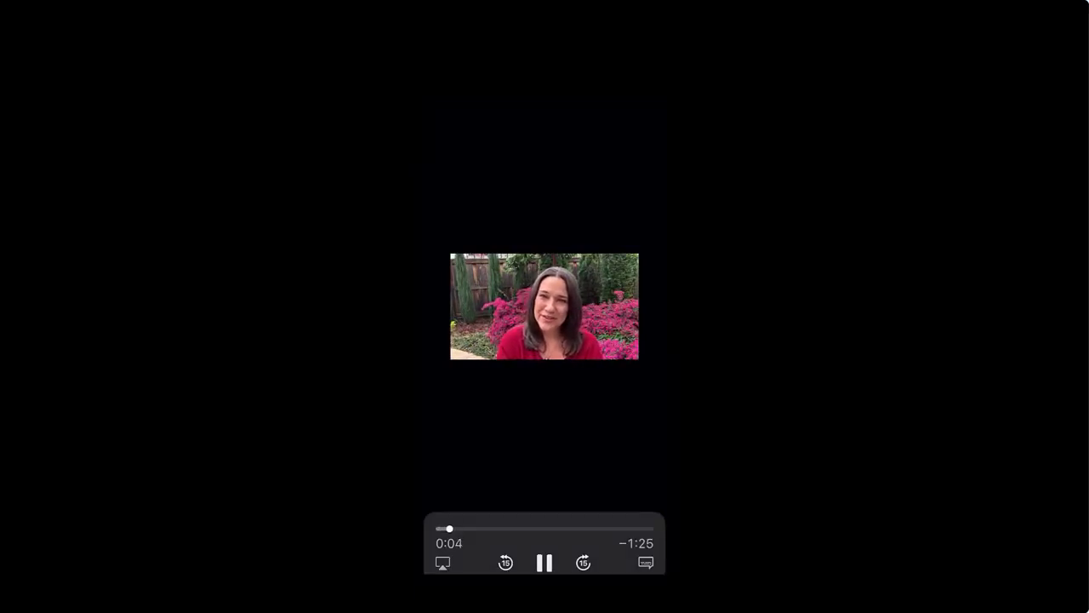
pyautogui.click(545, 306)
pyautogui.click(647, 562)
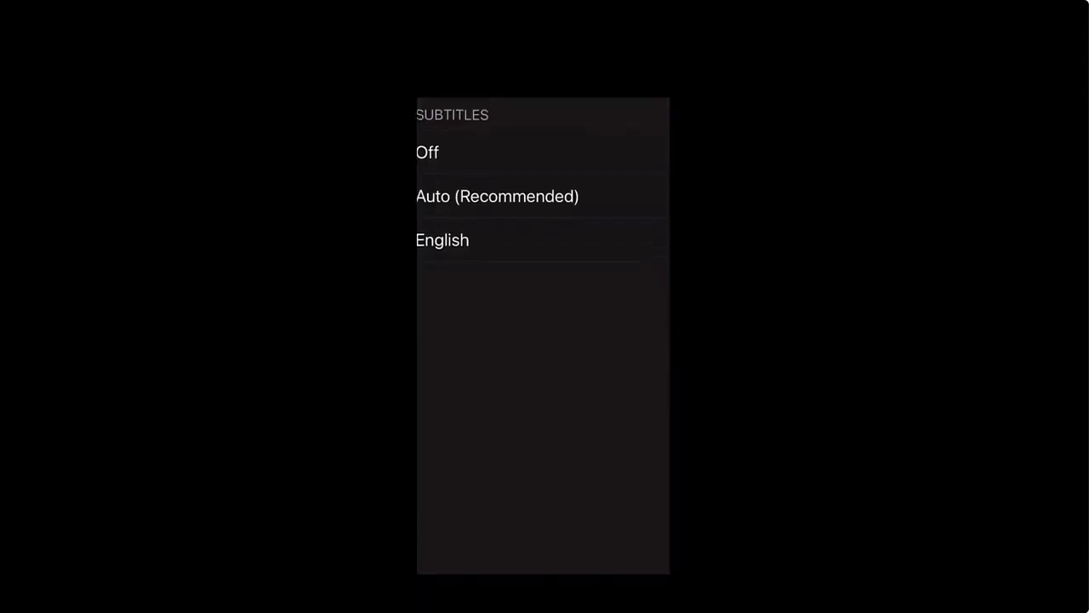